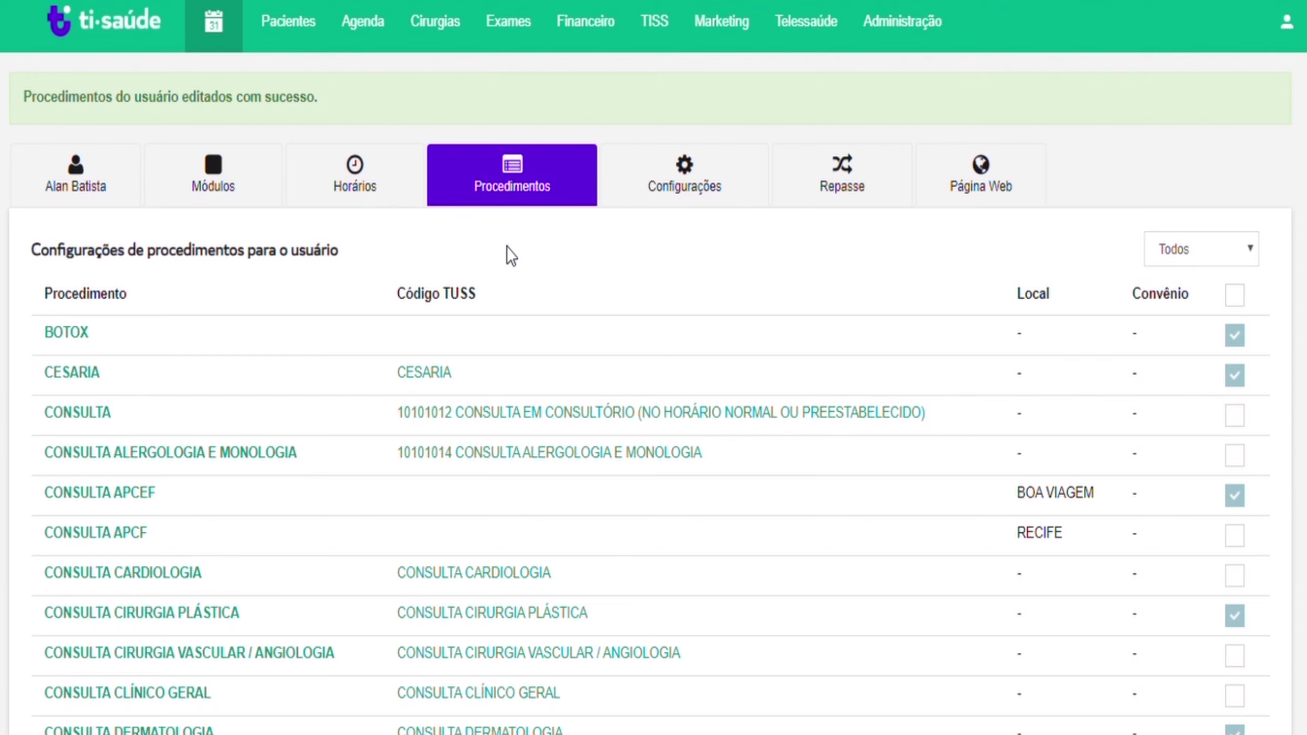
- Examine the user's access and viewing permissions for the agenda, electronic record, financial and TISS billing modules
click(678, 195)
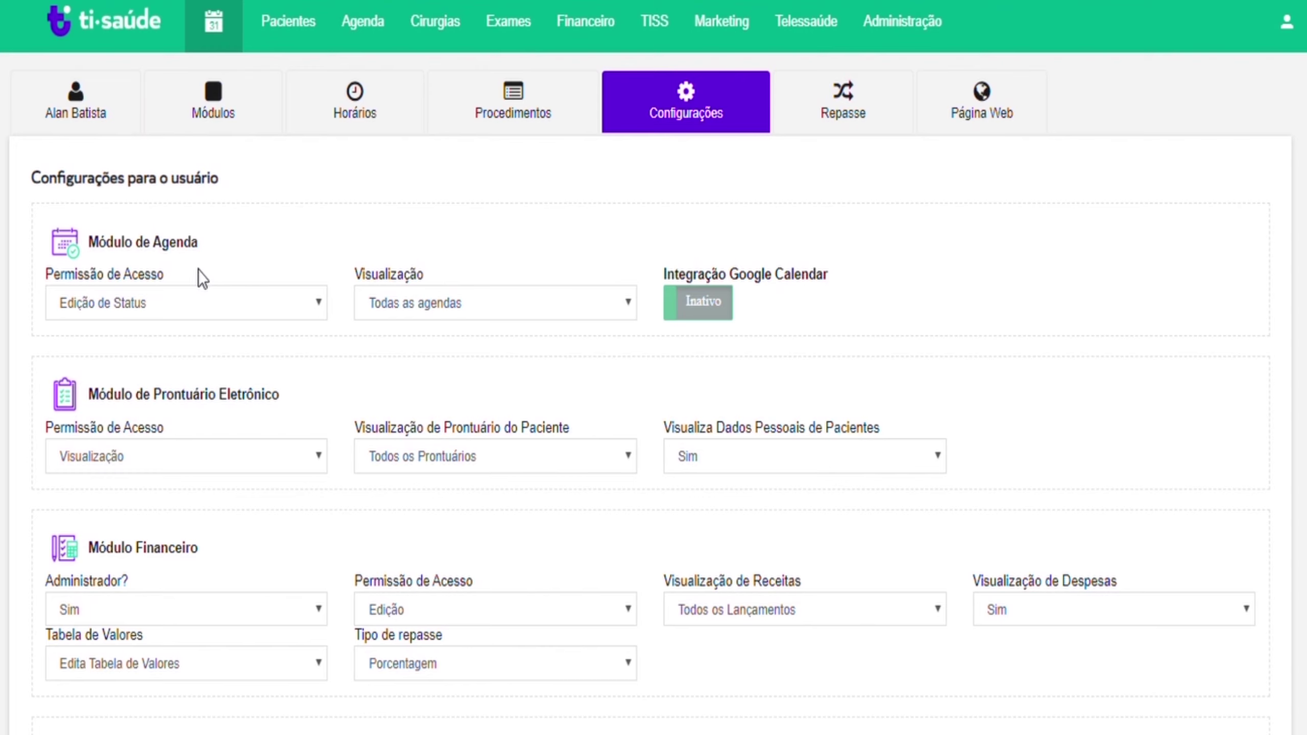
click(176, 314)
click(492, 308)
click(147, 455)
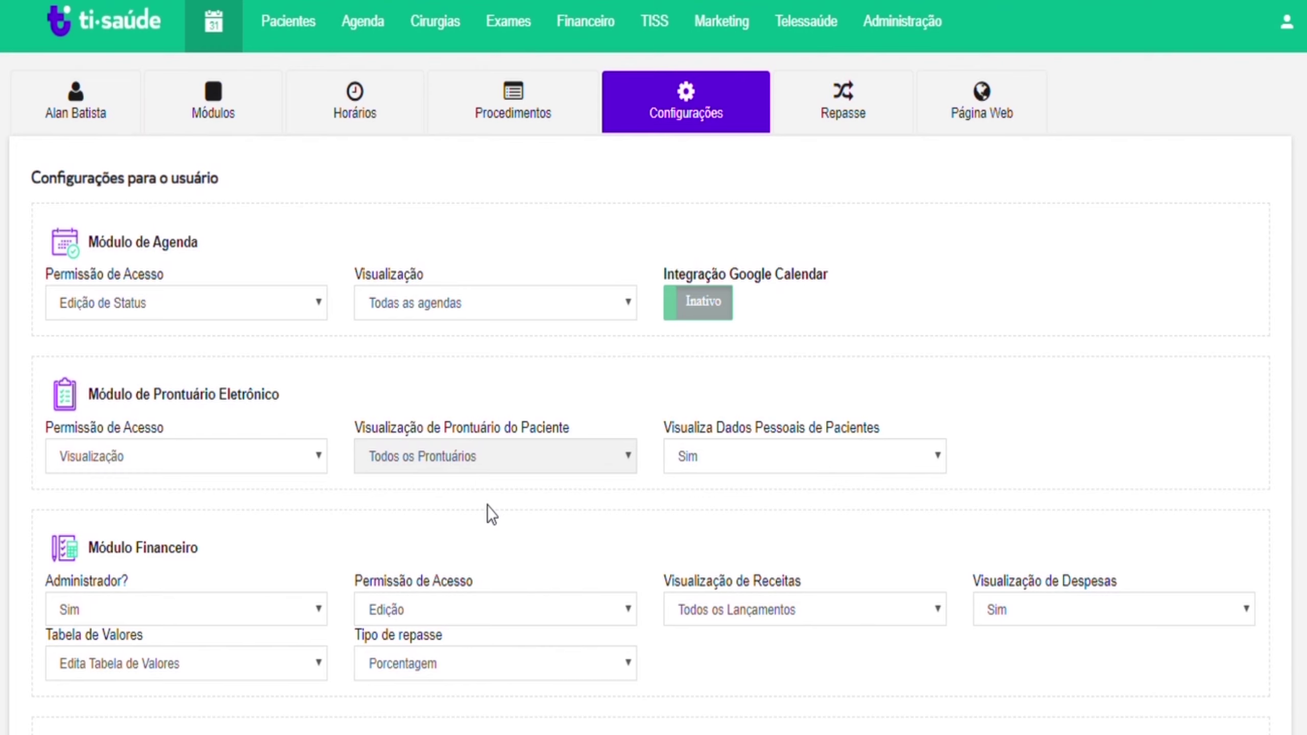
click(704, 461)
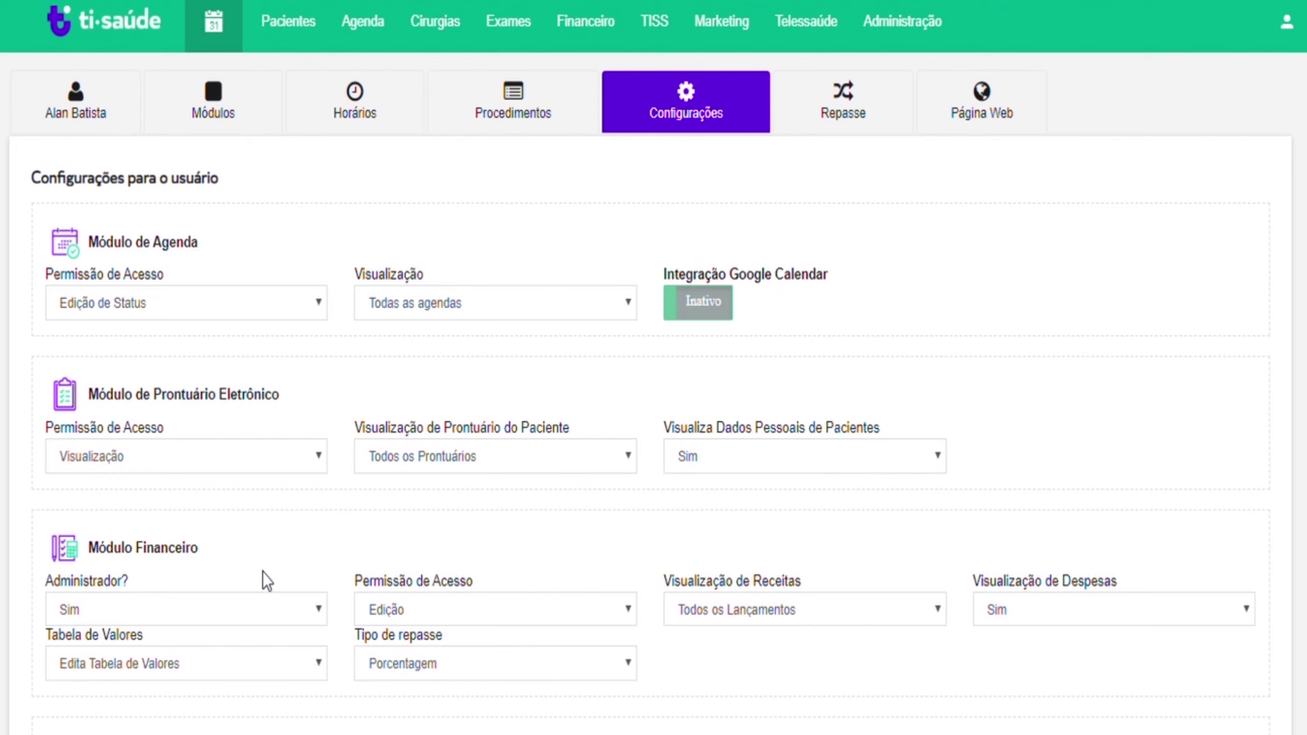
click(255, 609)
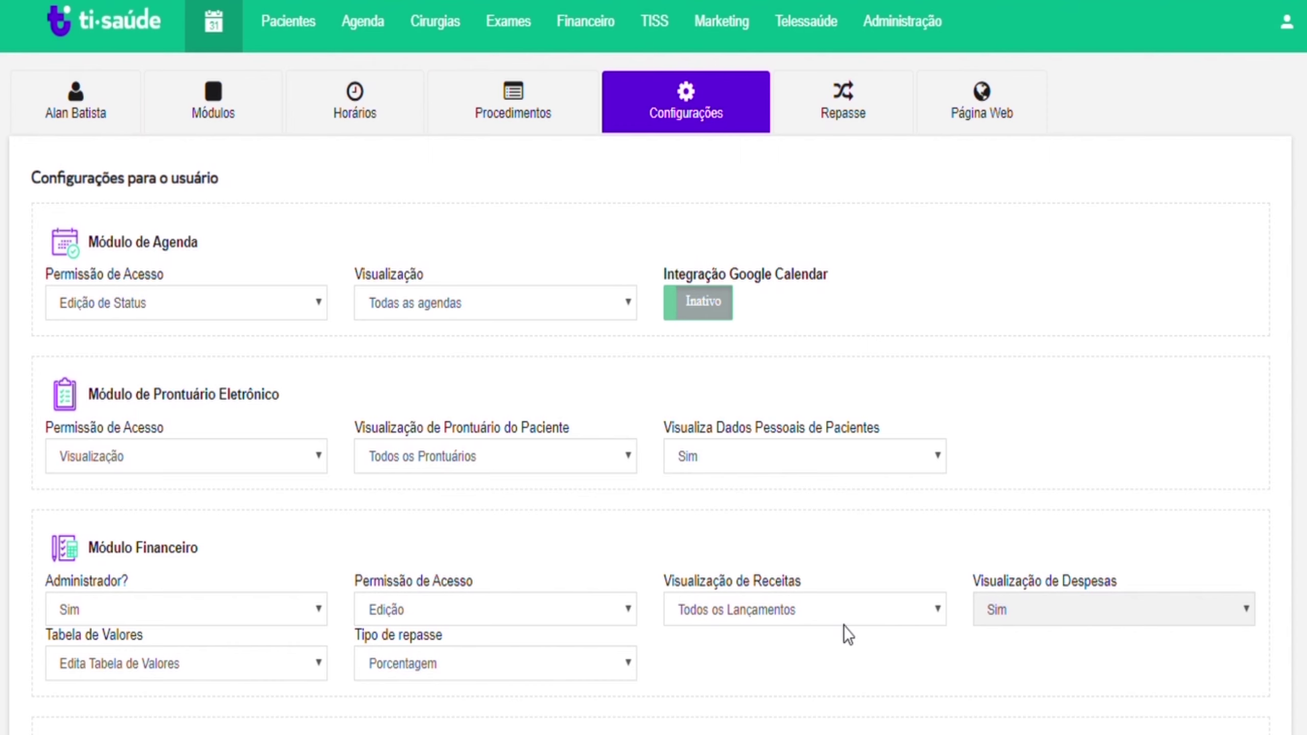
scroll(522, 588, down, 2)
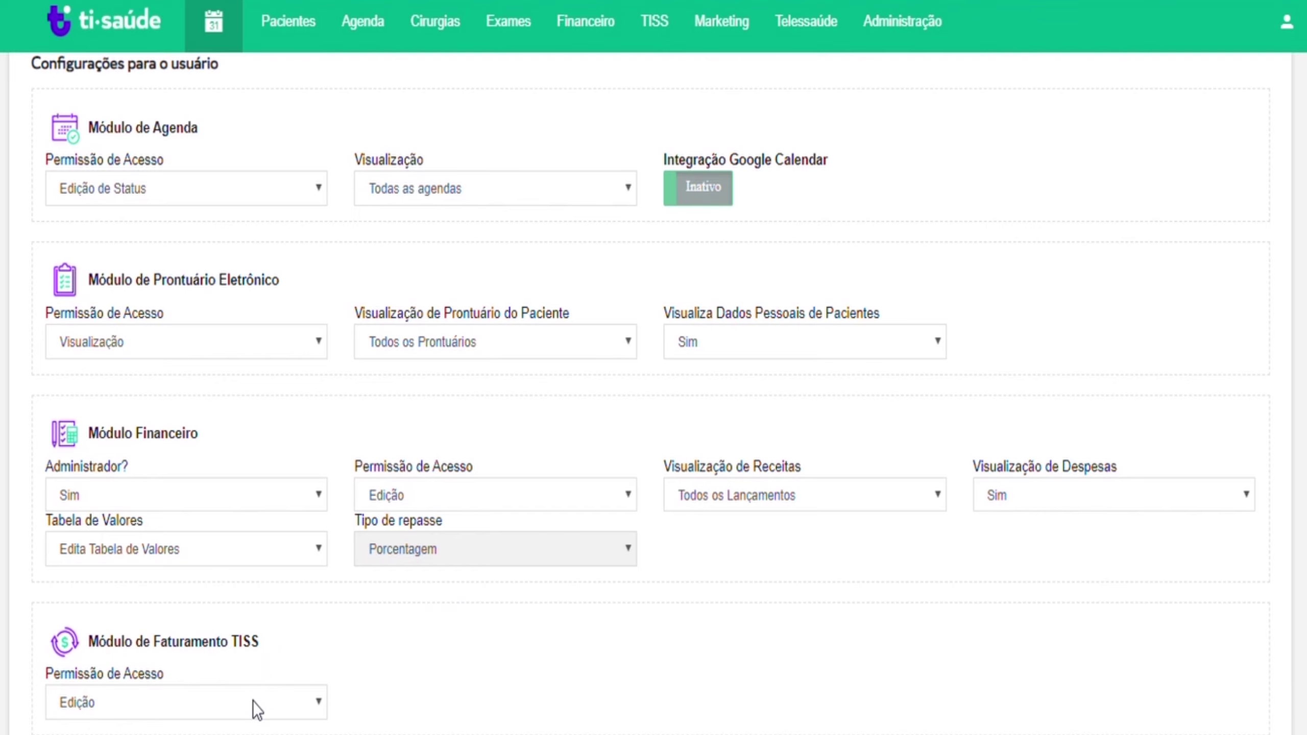
scroll(254, 701, down, 3)
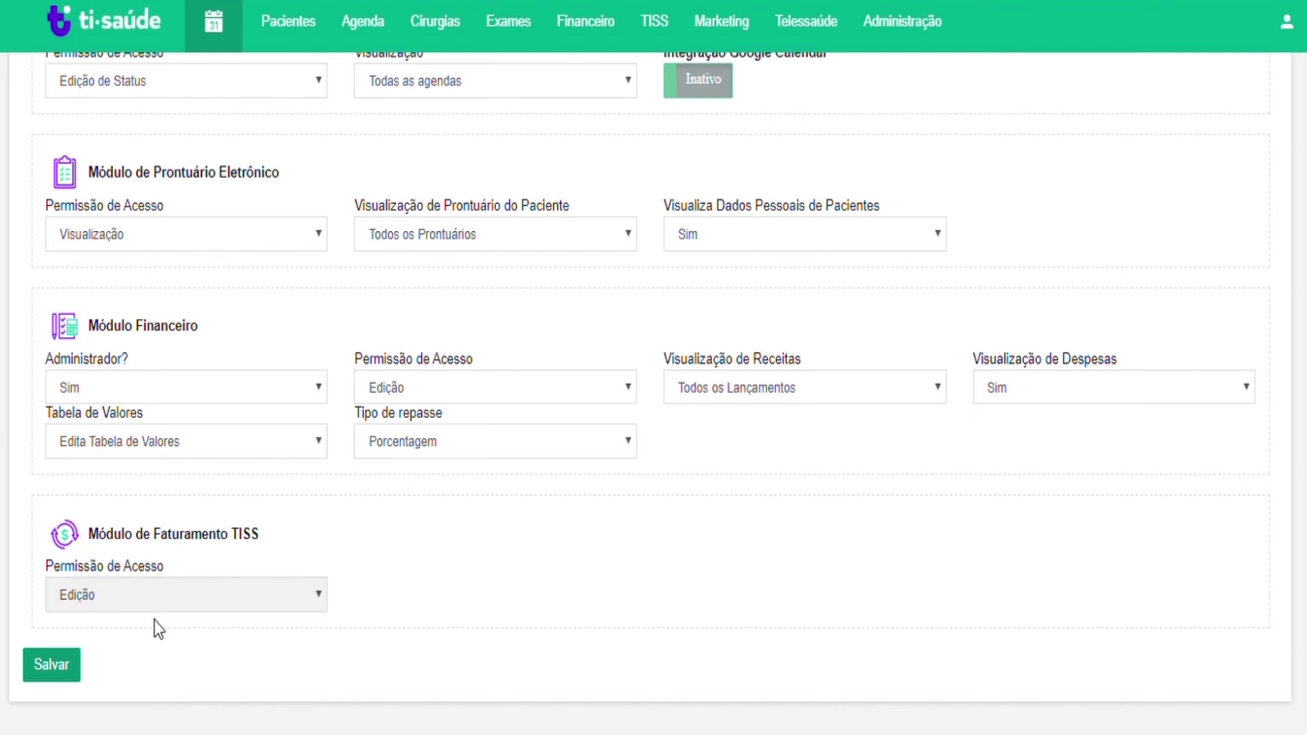
- Set the professional's repasse percentage for Jaboatão to 25, save it, and open the repasse balance
click(849, 108)
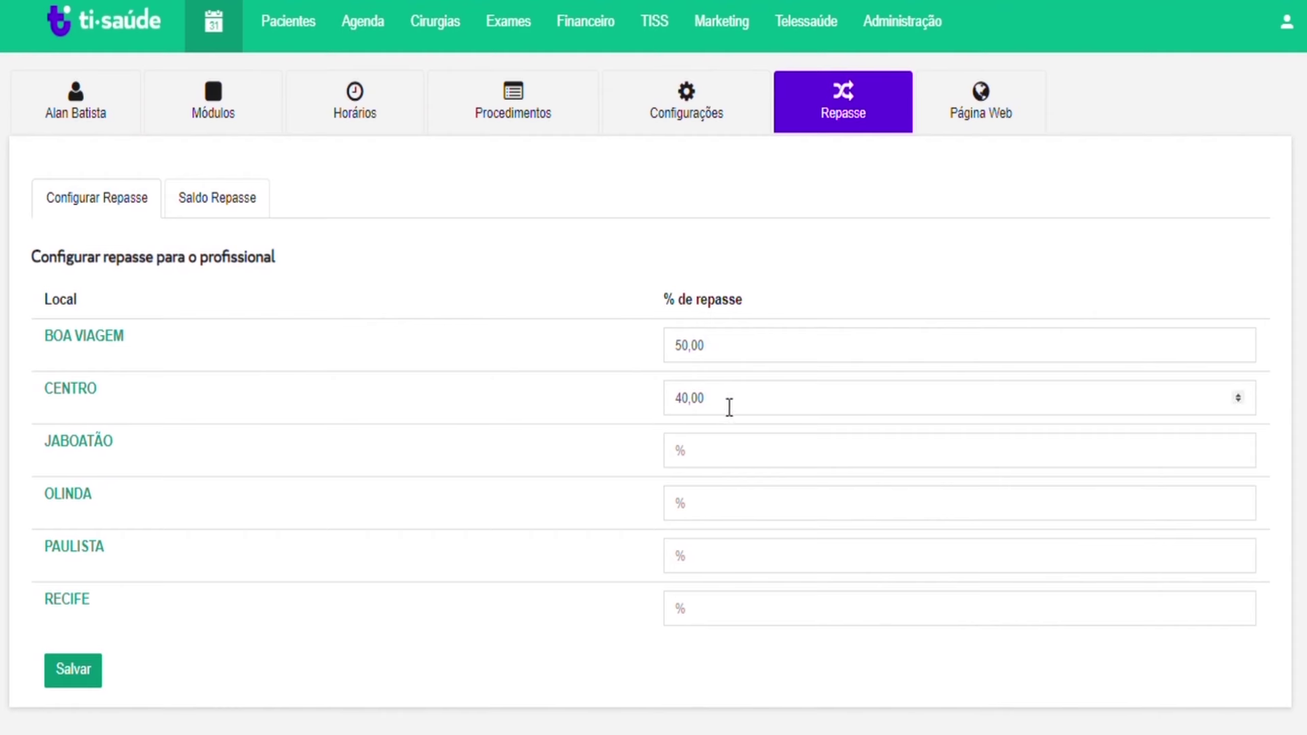
click(688, 455)
text(25)
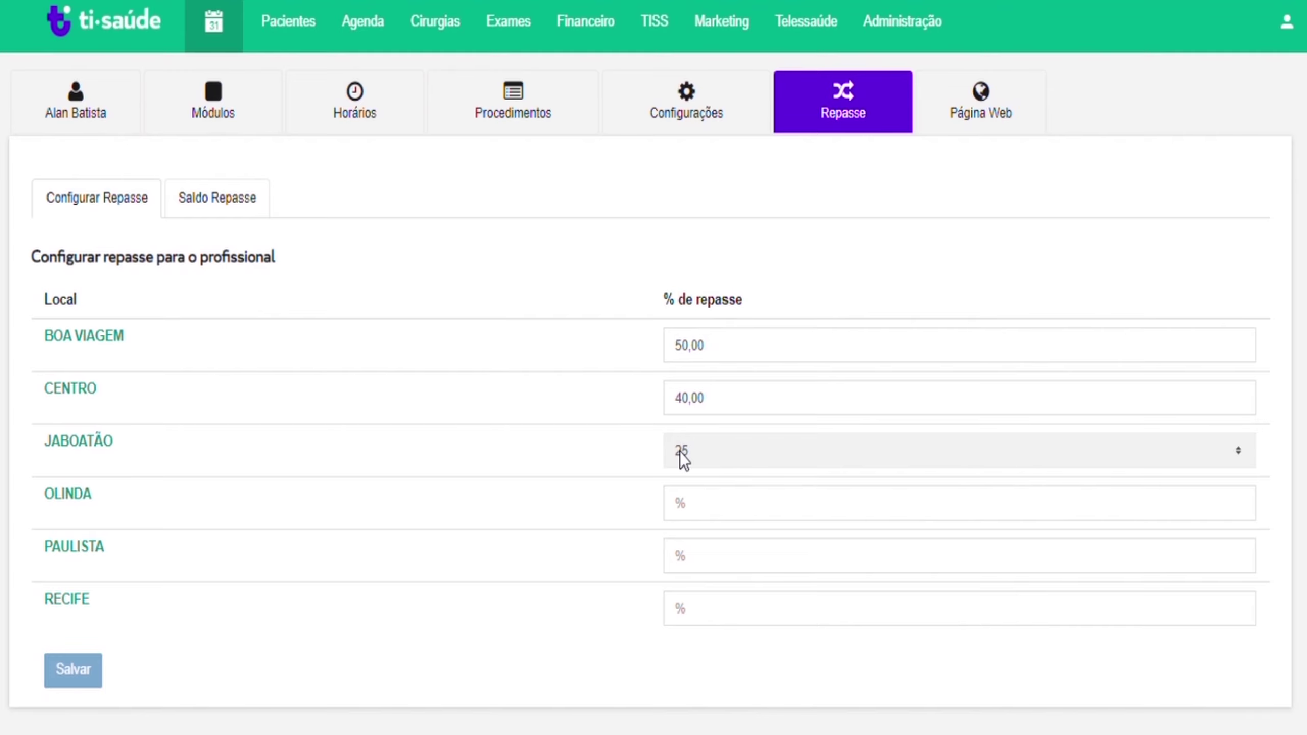
key(Return)
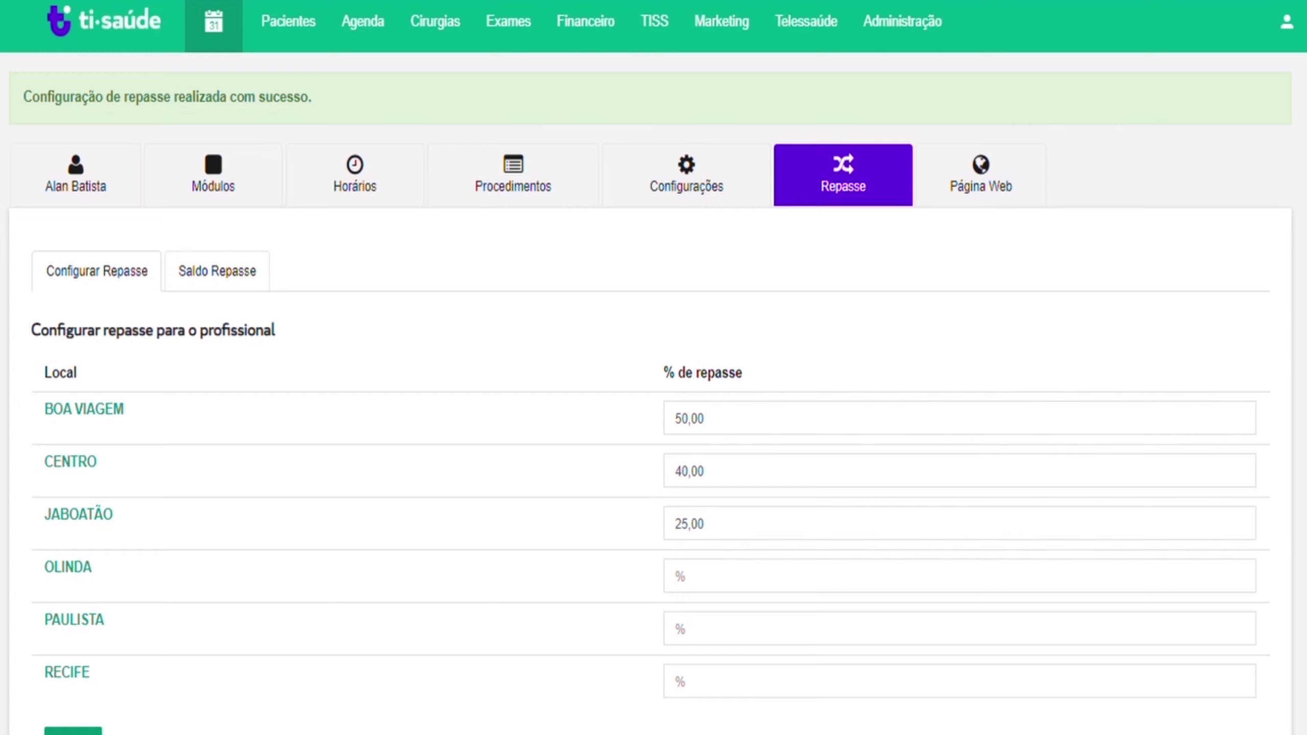
click(221, 271)
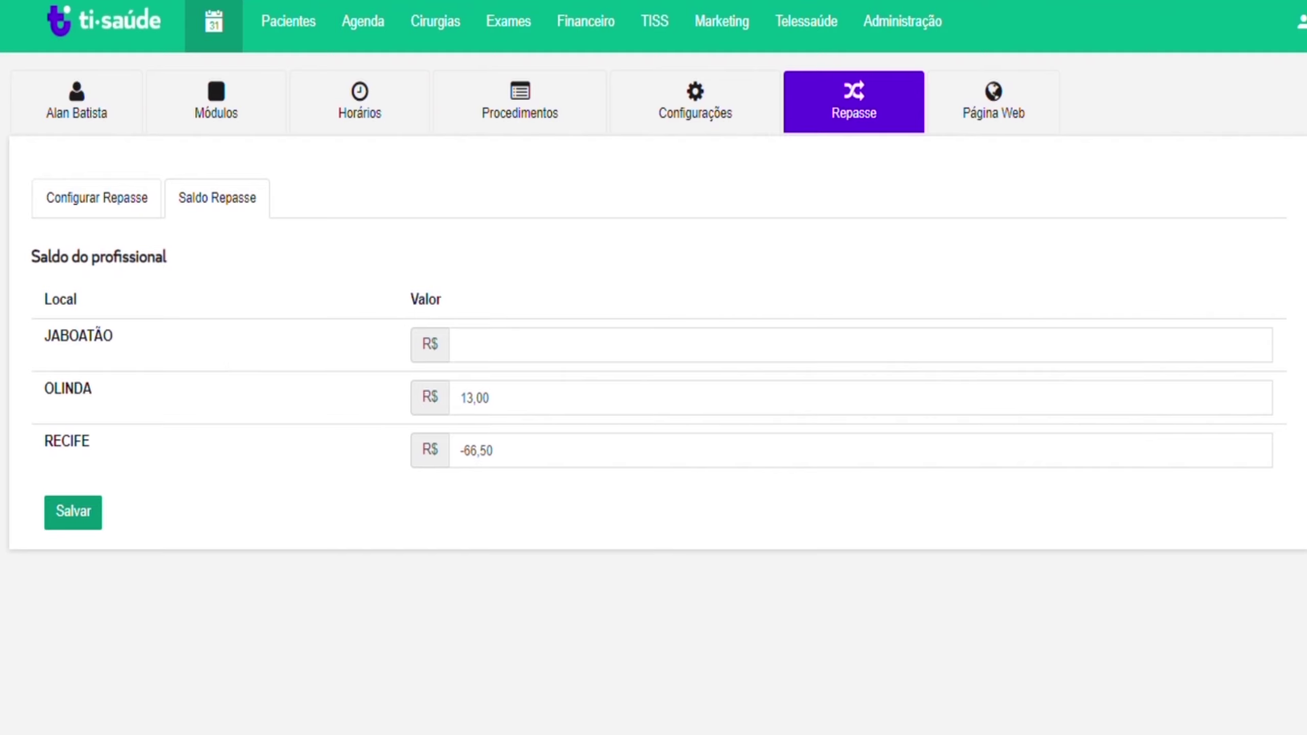
- Open the user's web page settings and examine the professional's public internet profile from the dashboard
click(994, 126)
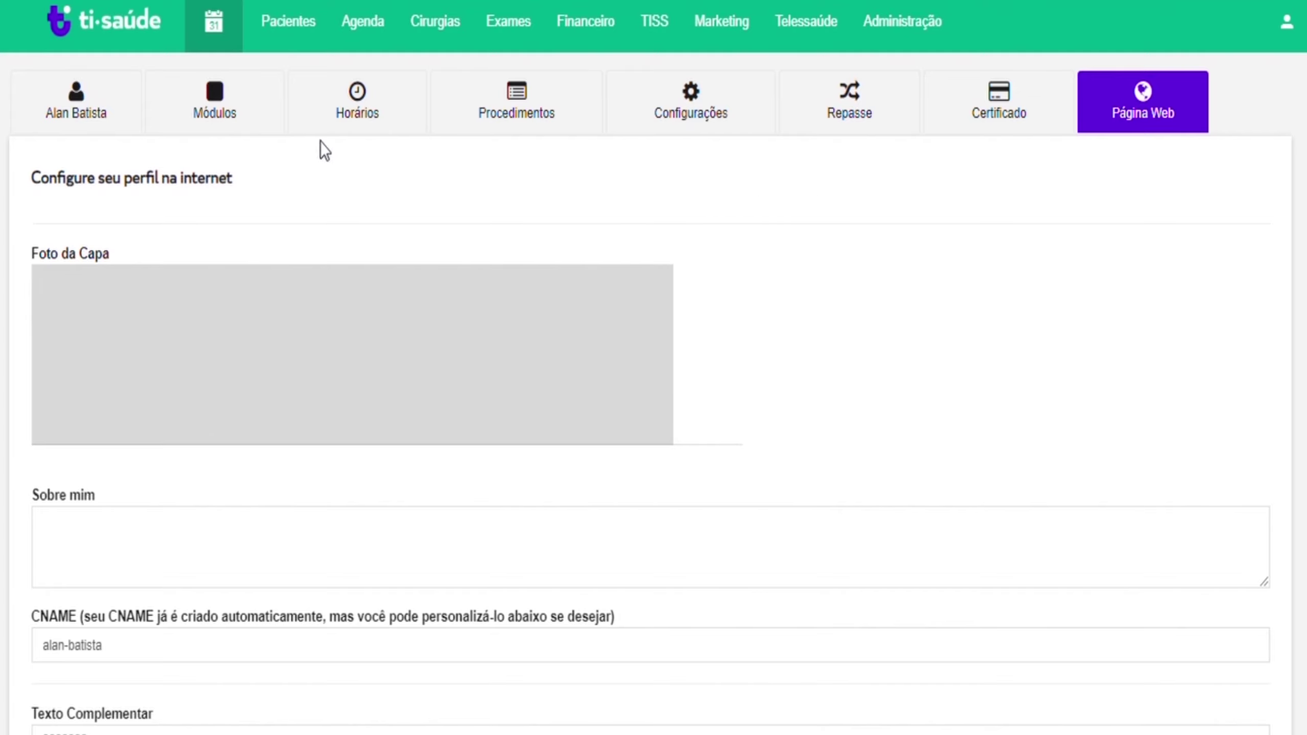
click(143, 21)
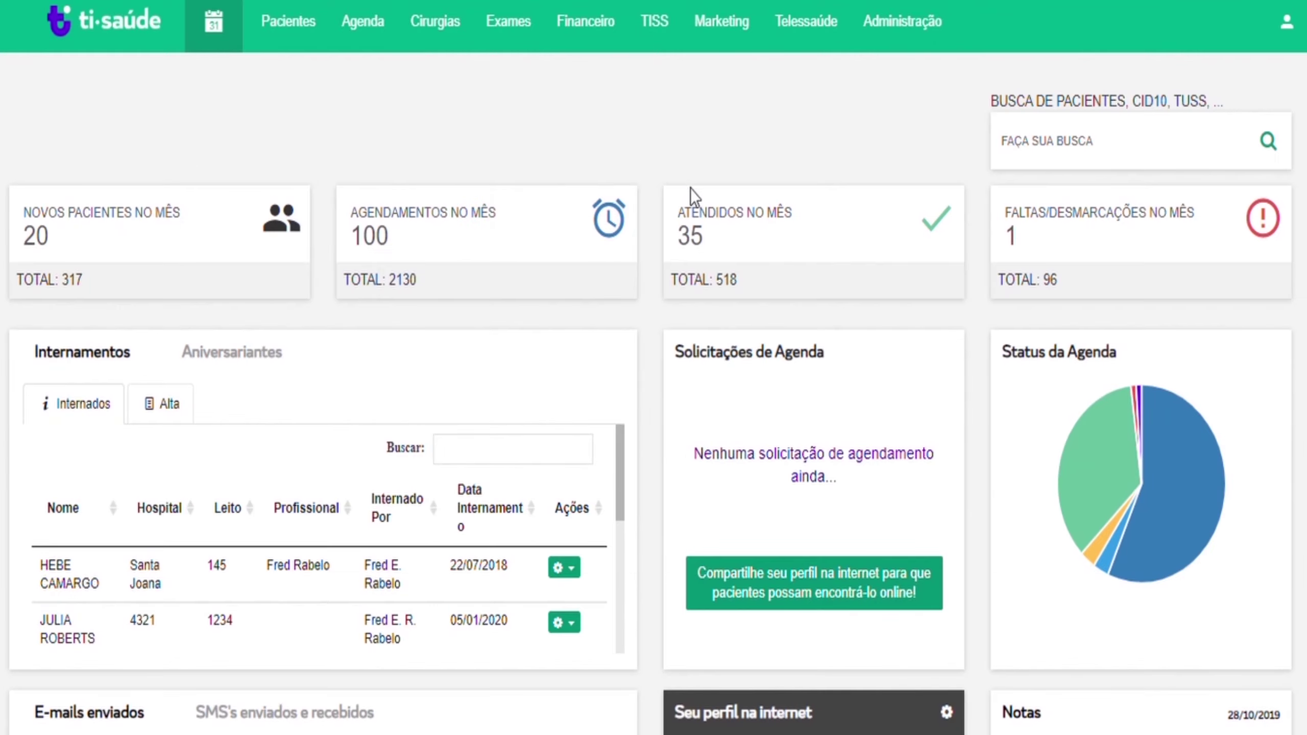
scroll(690, 188, down, 10)
click(768, 324)
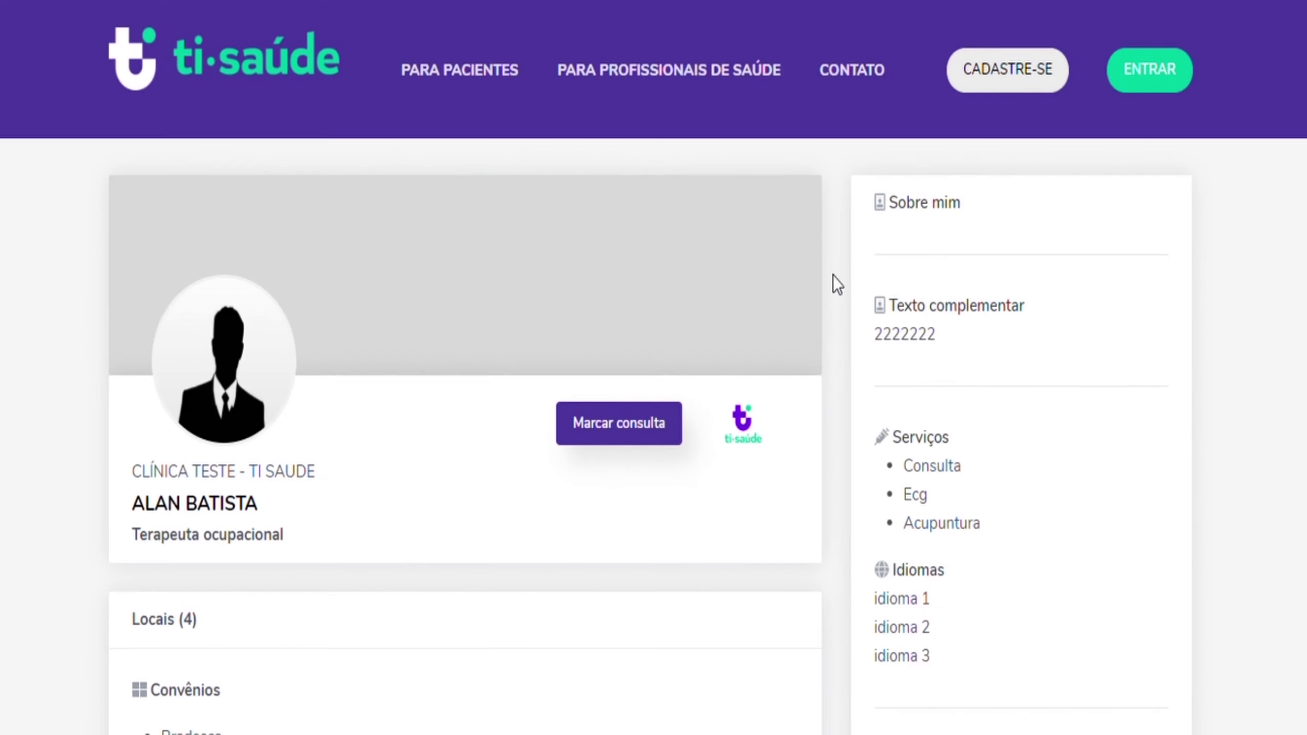
scroll(844, 228, down, 4)
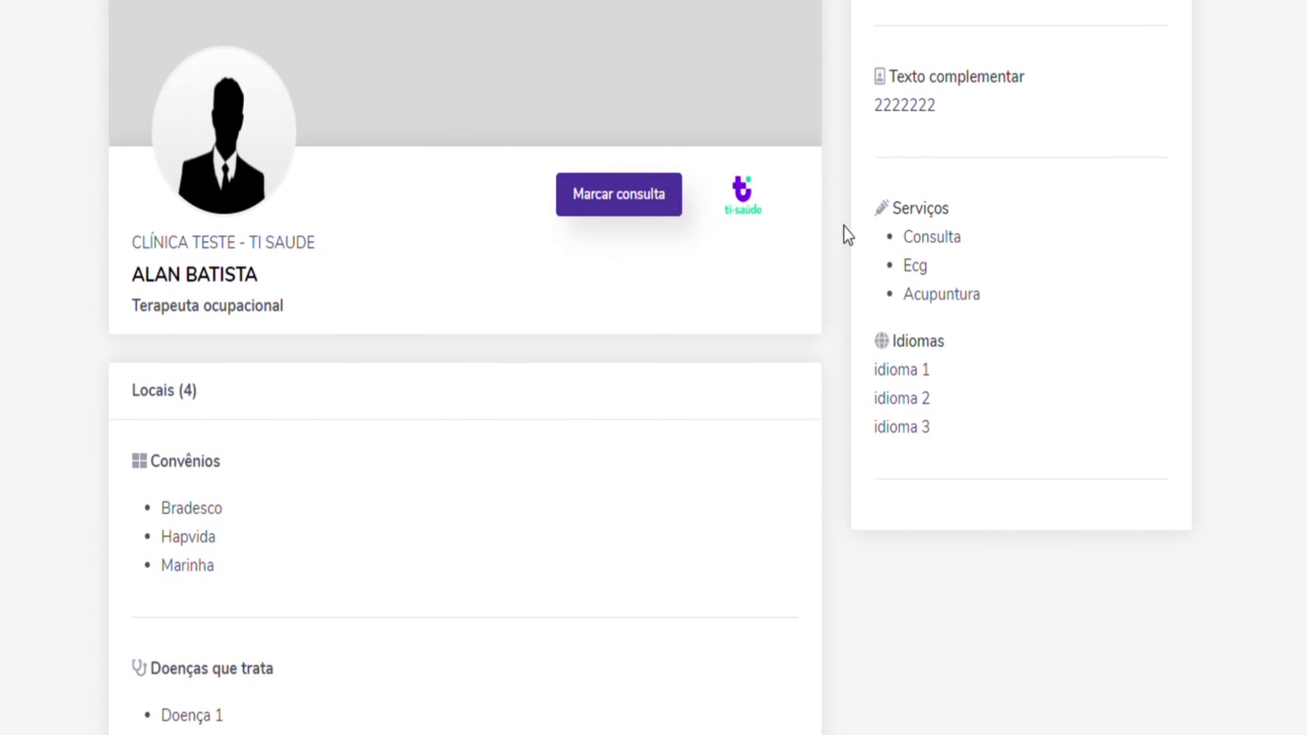
scroll(844, 227, down, 1)
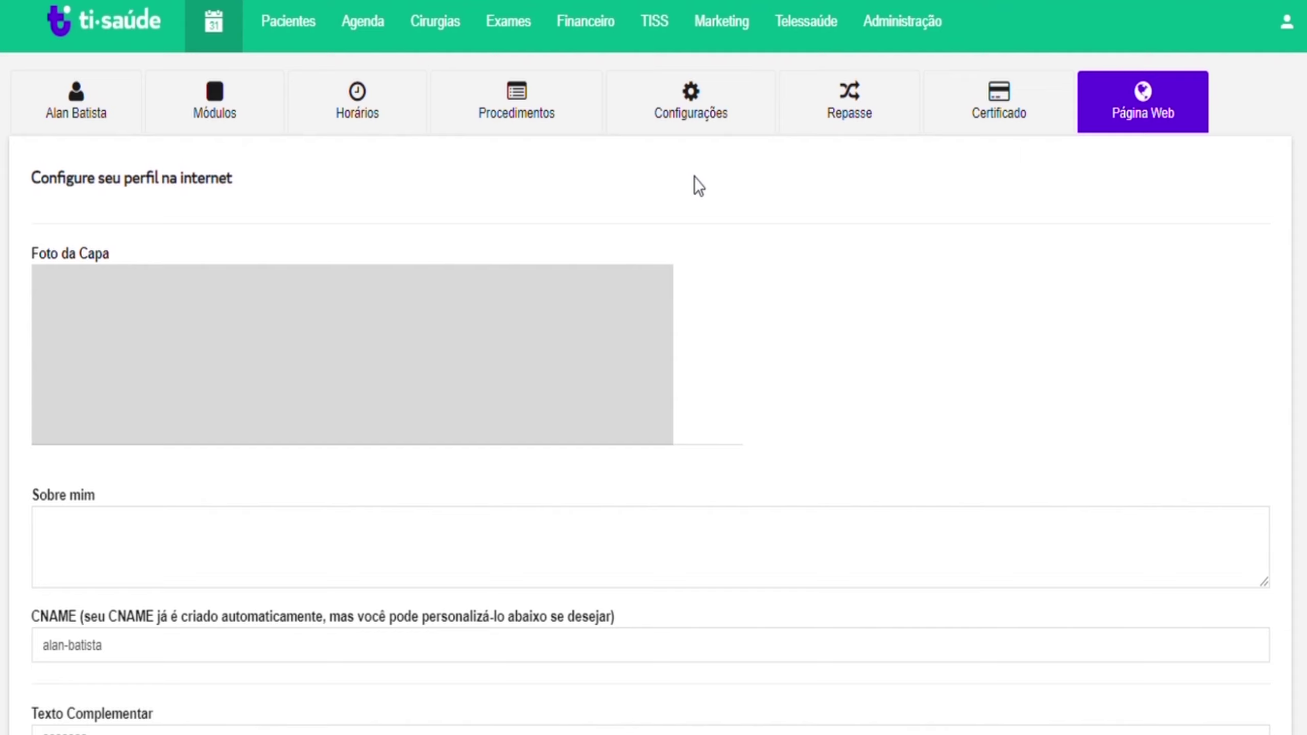
- Replace the web profile's Texto Complementar with "texto complementar"
mouse_move(430, 427)
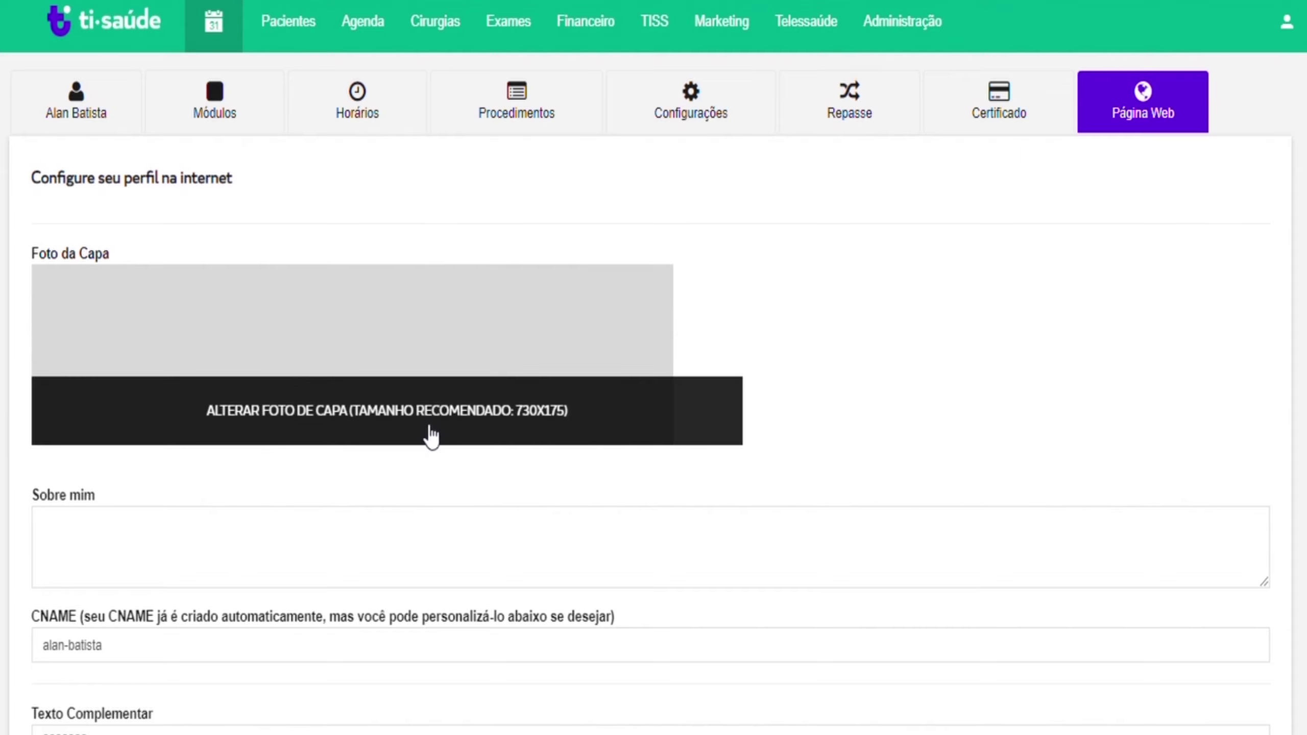
click(182, 539)
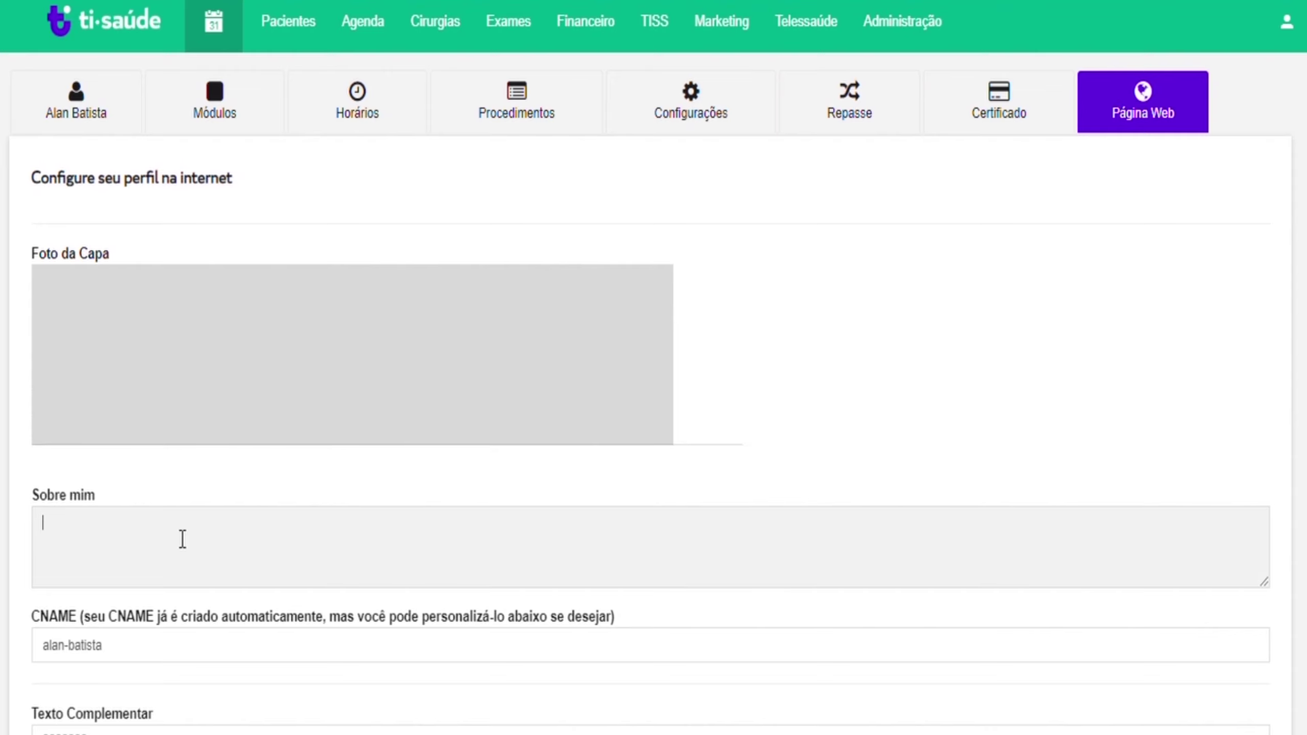
scroll(182, 539, down, 7)
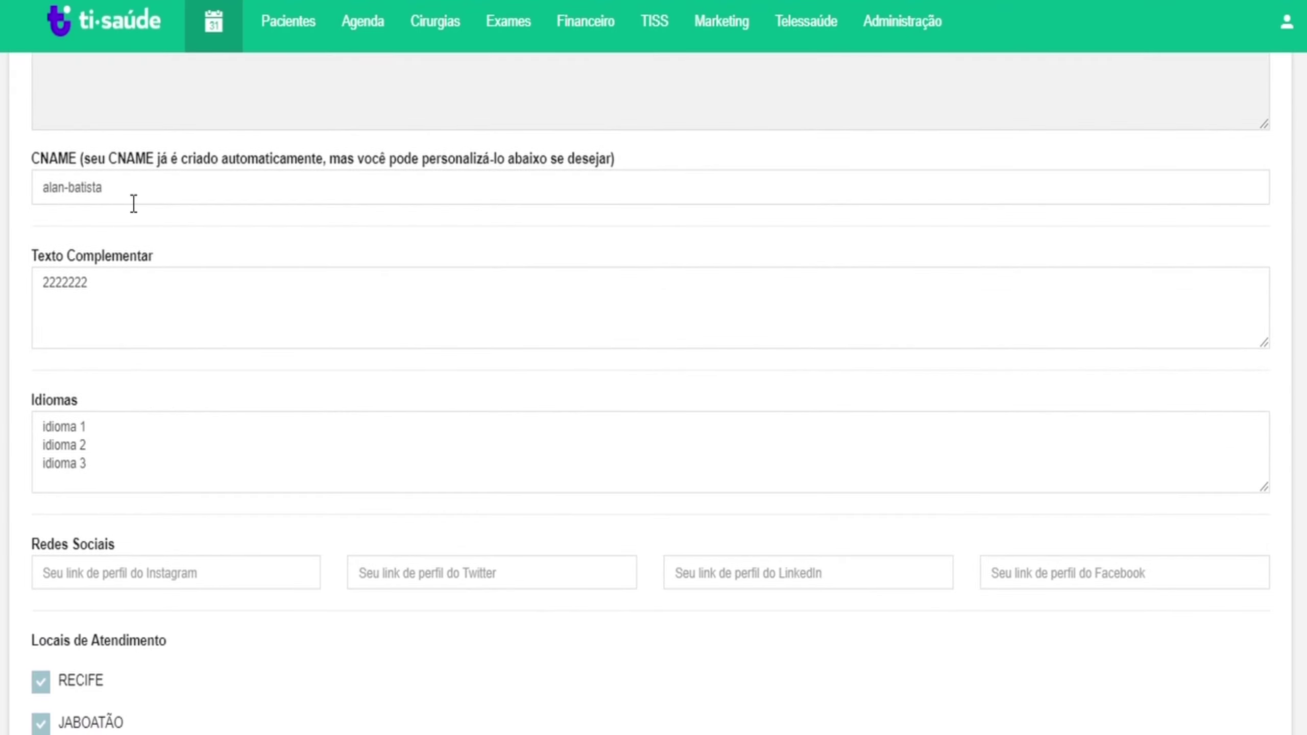
click(100, 292)
text(texto complementar)
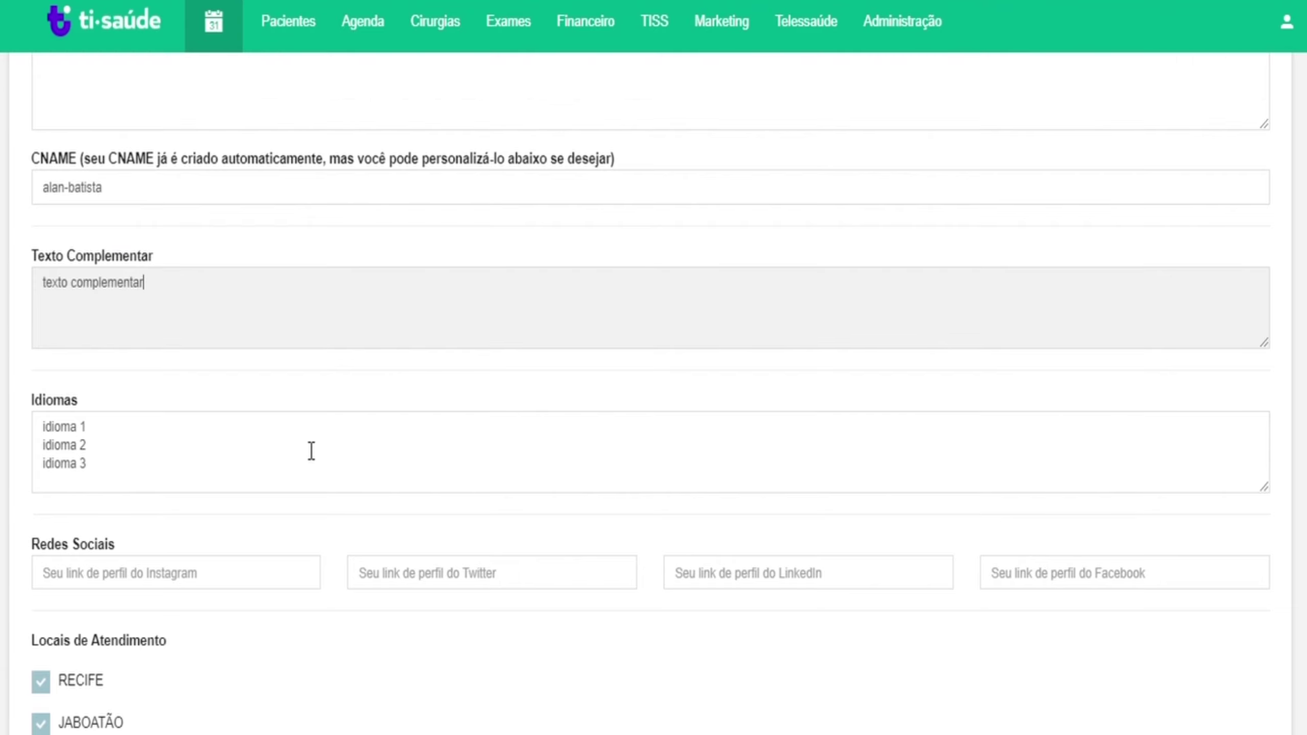
- Replace the languages listed under Idiomas with "inglês"
drag(122, 489, 87, 451)
text(ingle)
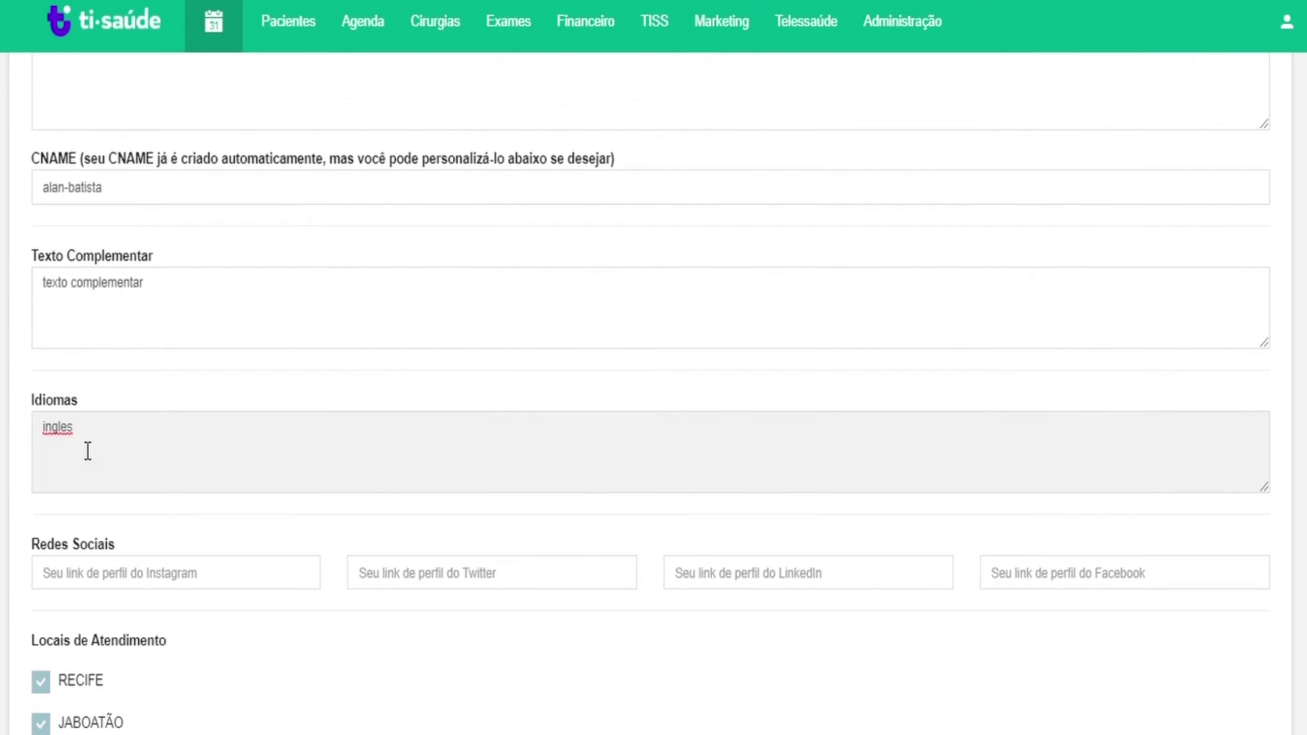
key(BackSpace)
text(ês)
- Remove Centro from the service locations and add Unimed, Camed Saúde and Correios to the accepted insurance plans
scroll(188, 457, down, 3)
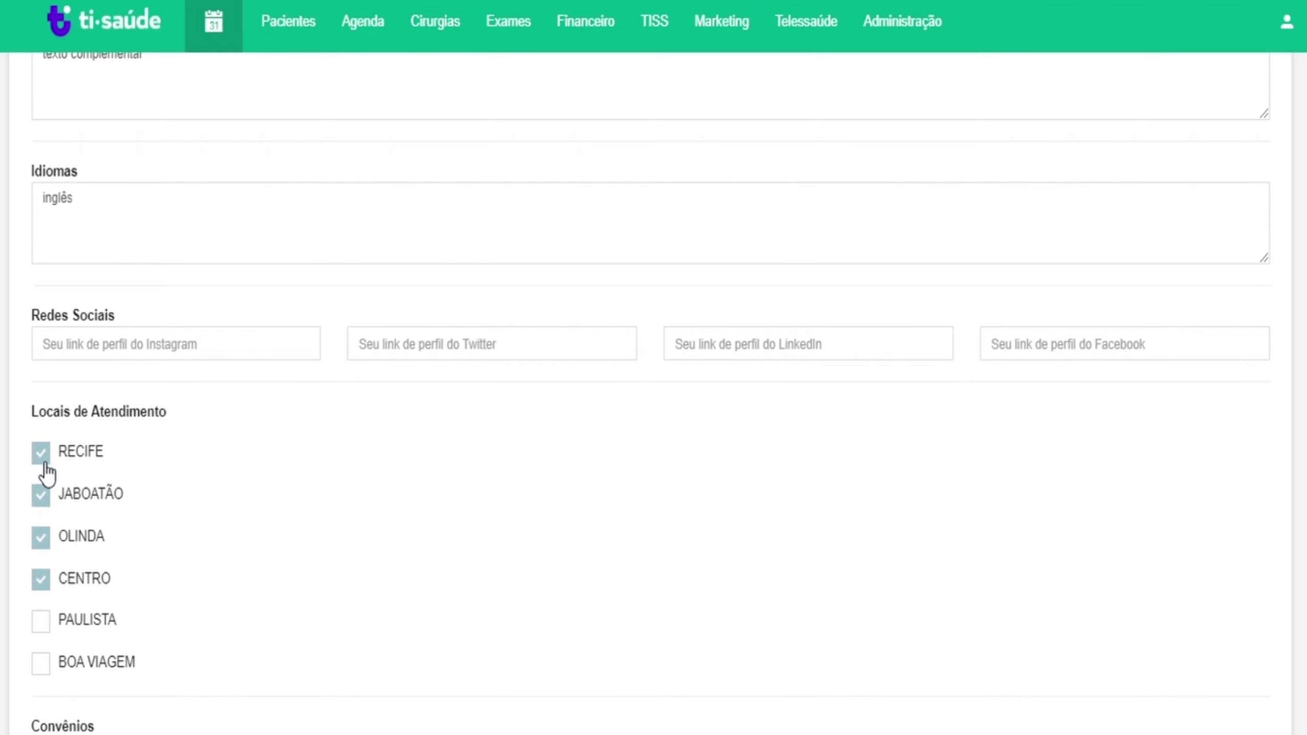
click(41, 580)
scroll(280, 552, down, 6)
click(370, 316)
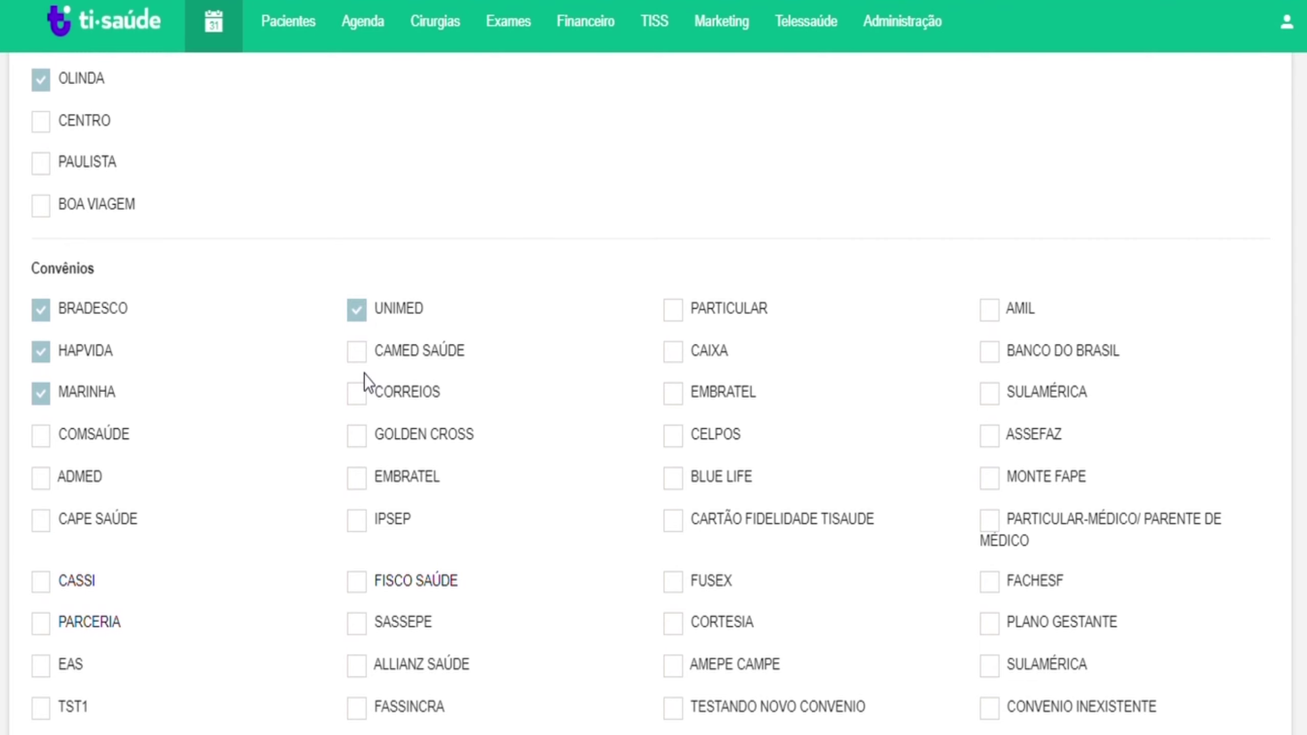
click(366, 392)
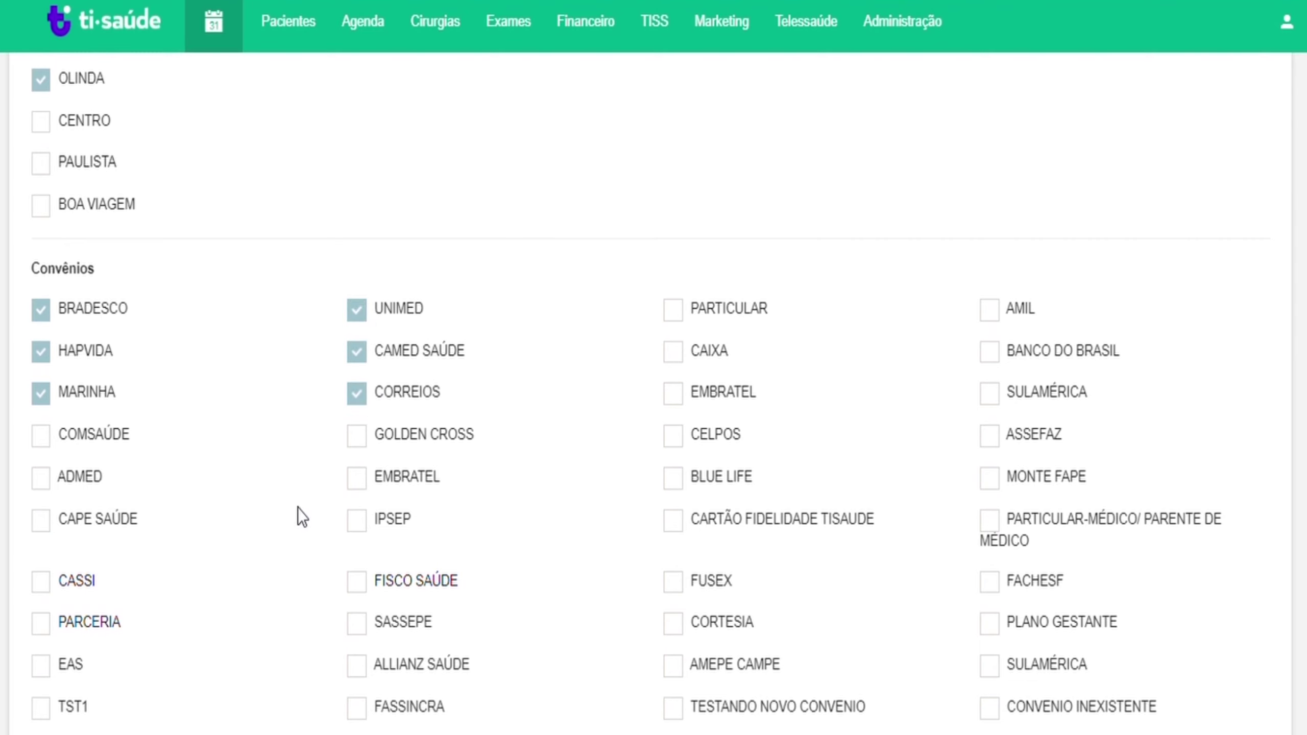
- Enter "doença 3" as the third disease under Doenças que trata
scroll(266, 519, down, 8)
click(706, 282)
text(d)
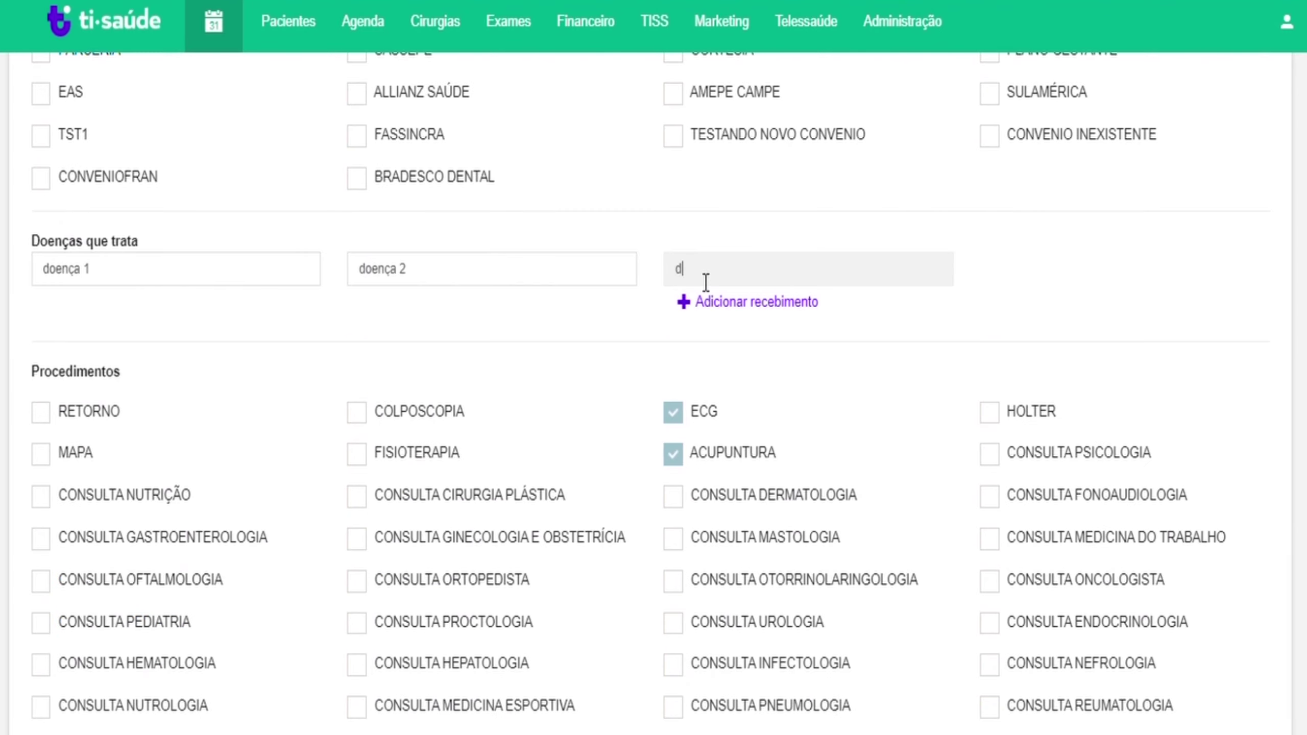
text(oença 3)
- Add Colposcopia and Fisioterapia to the procedures selected for the web profile
scroll(440, 308, down, 2)
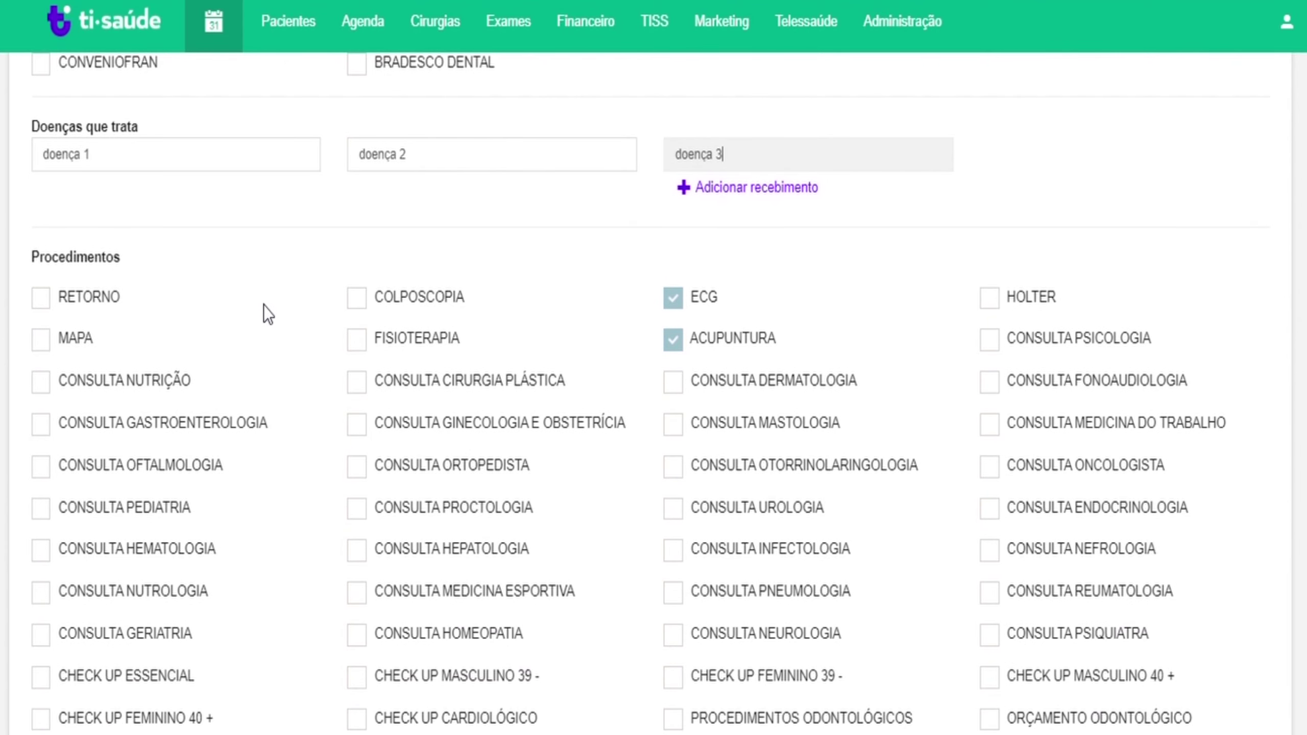
click(355, 297)
click(355, 339)
scroll(301, 356, down, 11)
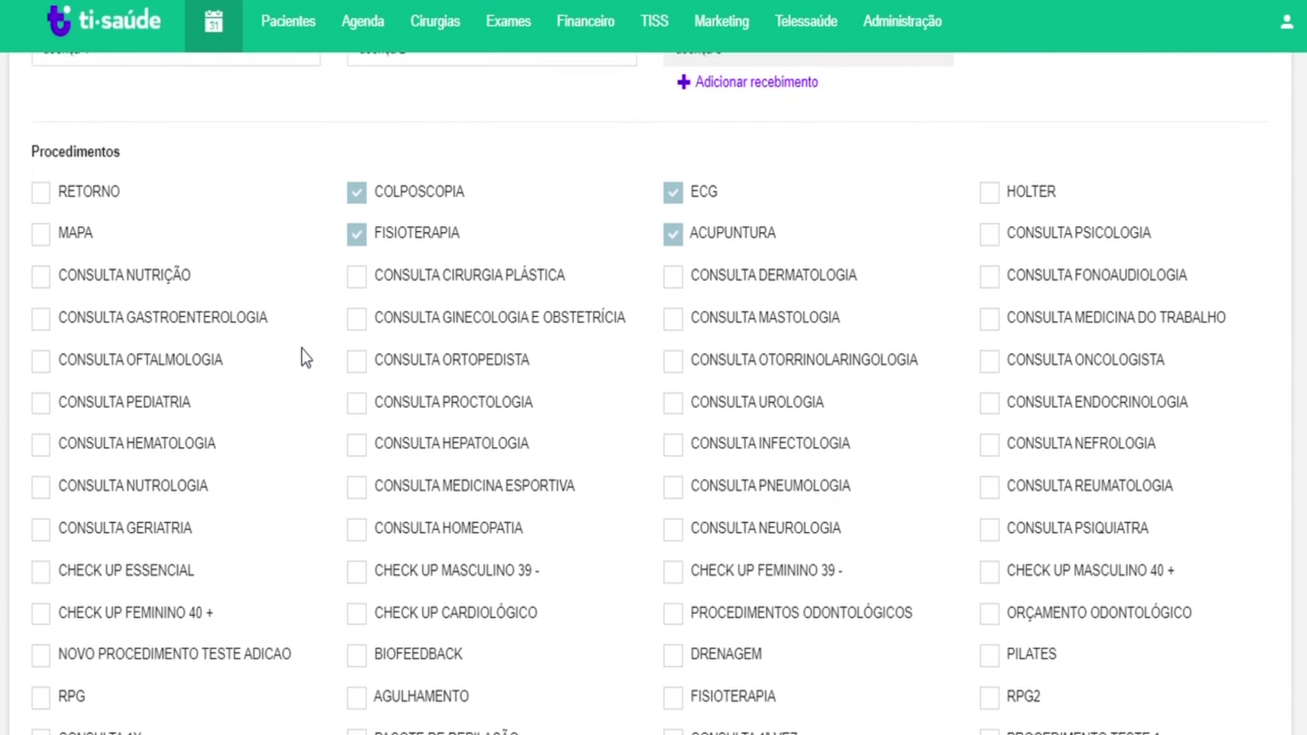